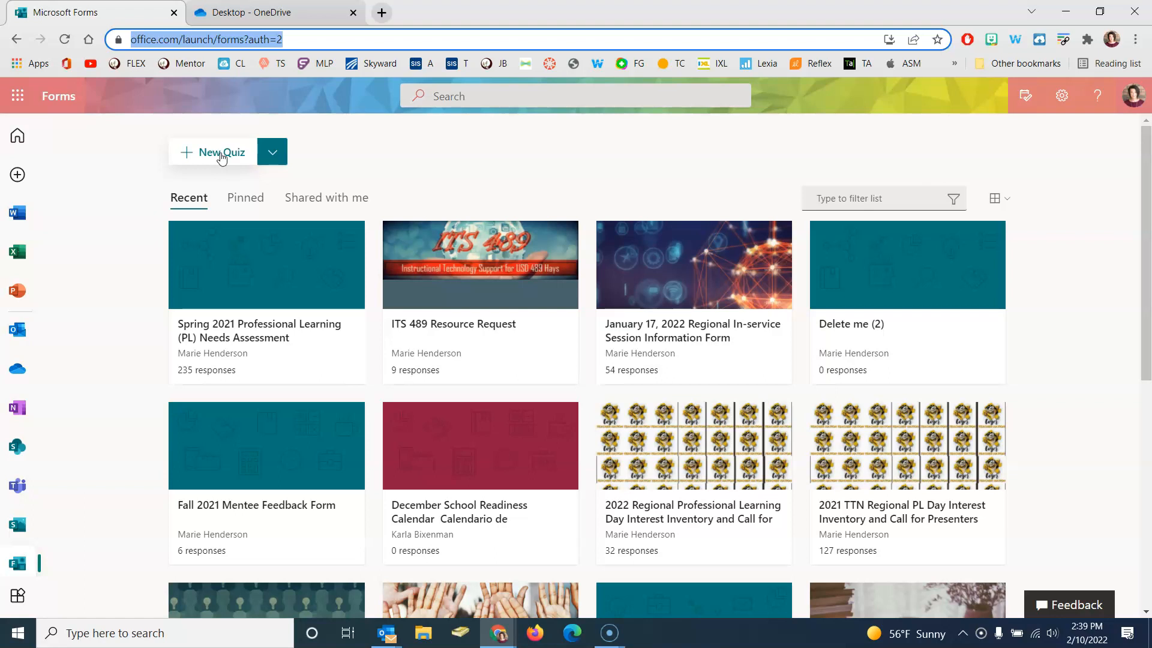
# Create a new quiz and title it "Test".
pyautogui.click(272, 153)
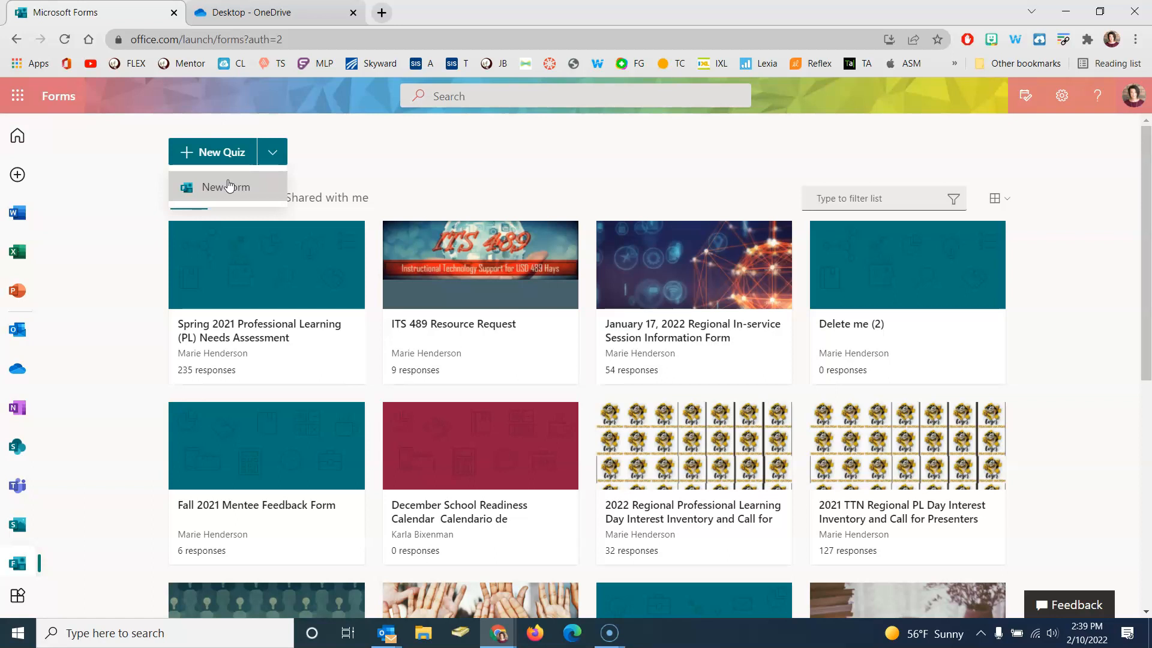
pyautogui.click(223, 151)
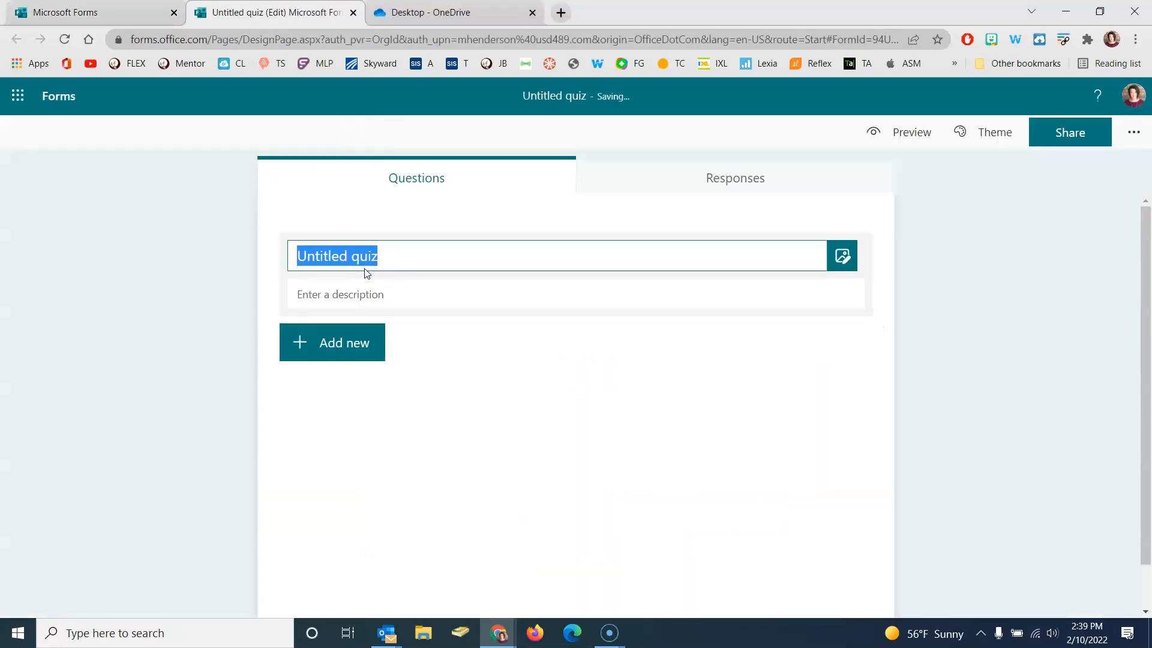
pyautogui.write('Test')
pyautogui.click(378, 294)
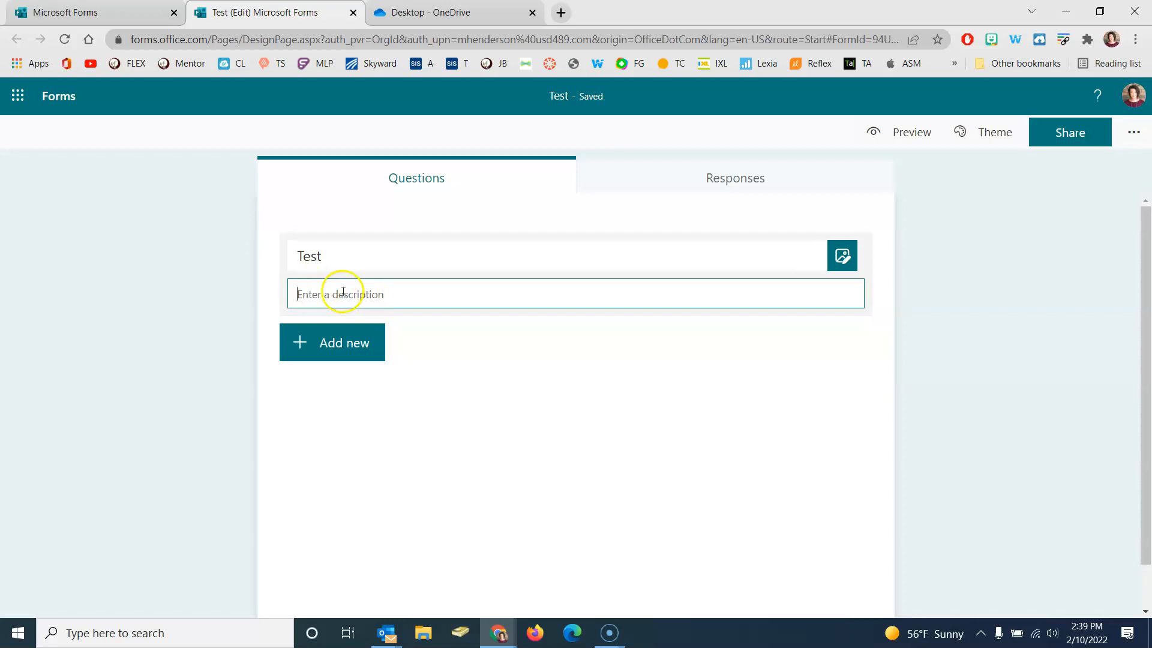
# In OneDrive, open the Stations 10-12-20 folder and generate a sharing link for its Reflection Tools subfolder.
pyautogui.click(437, 15)
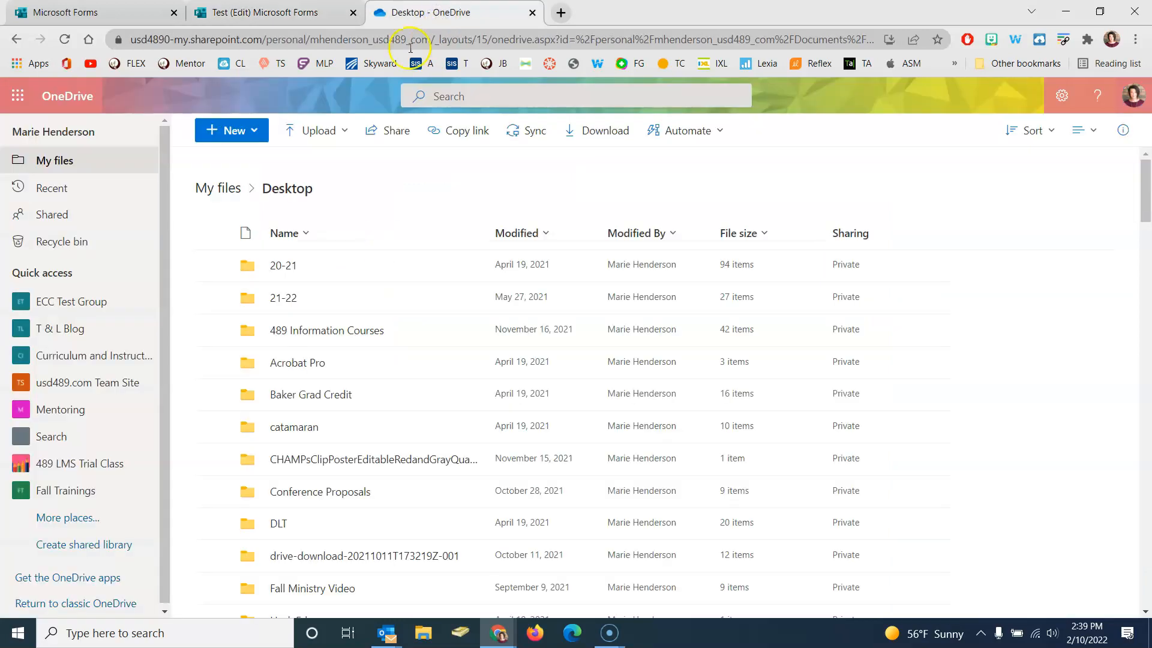
pyautogui.scroll(-17, 326, 358)
pyautogui.scroll(4, 336, 349)
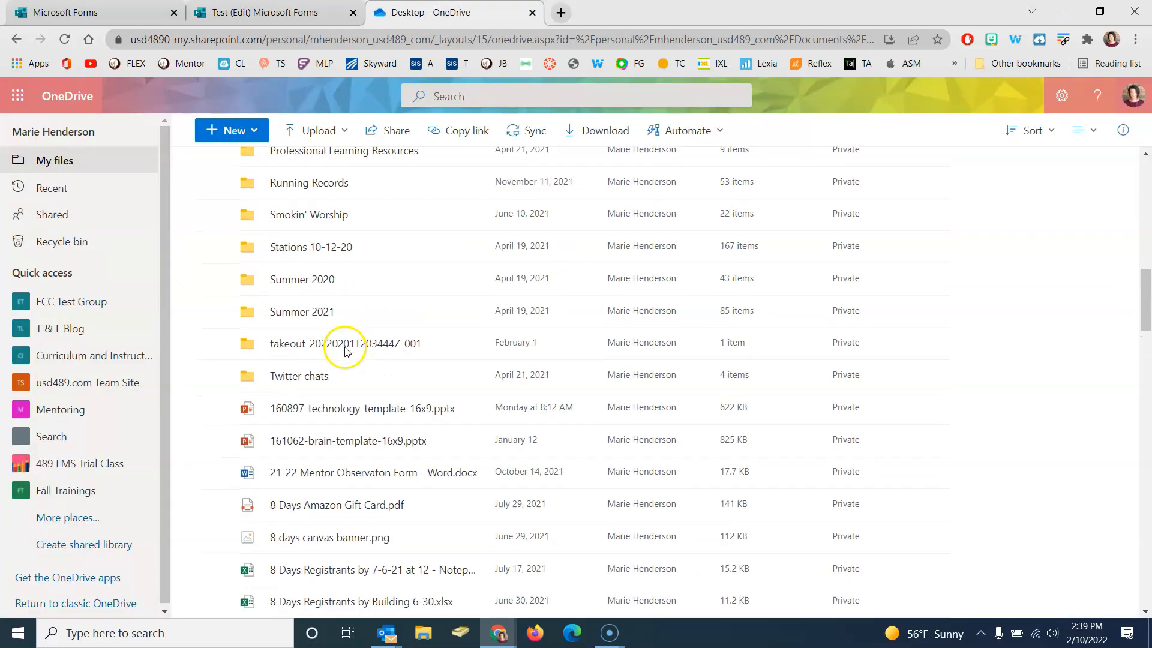
pyautogui.click(316, 248)
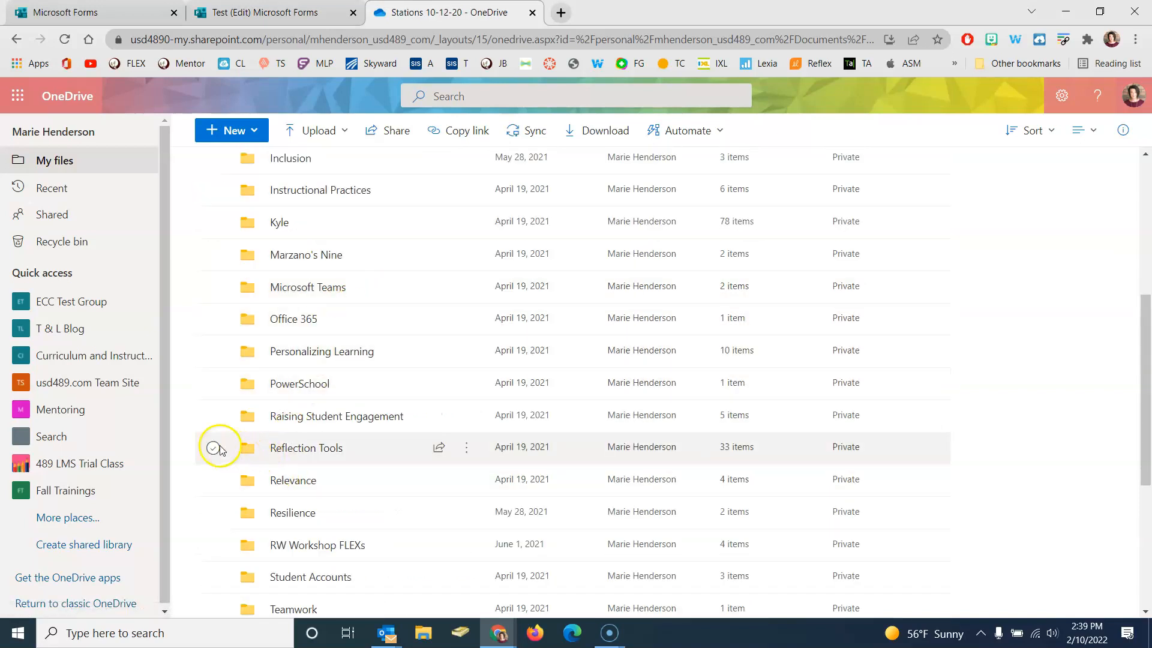
pyautogui.click(213, 449)
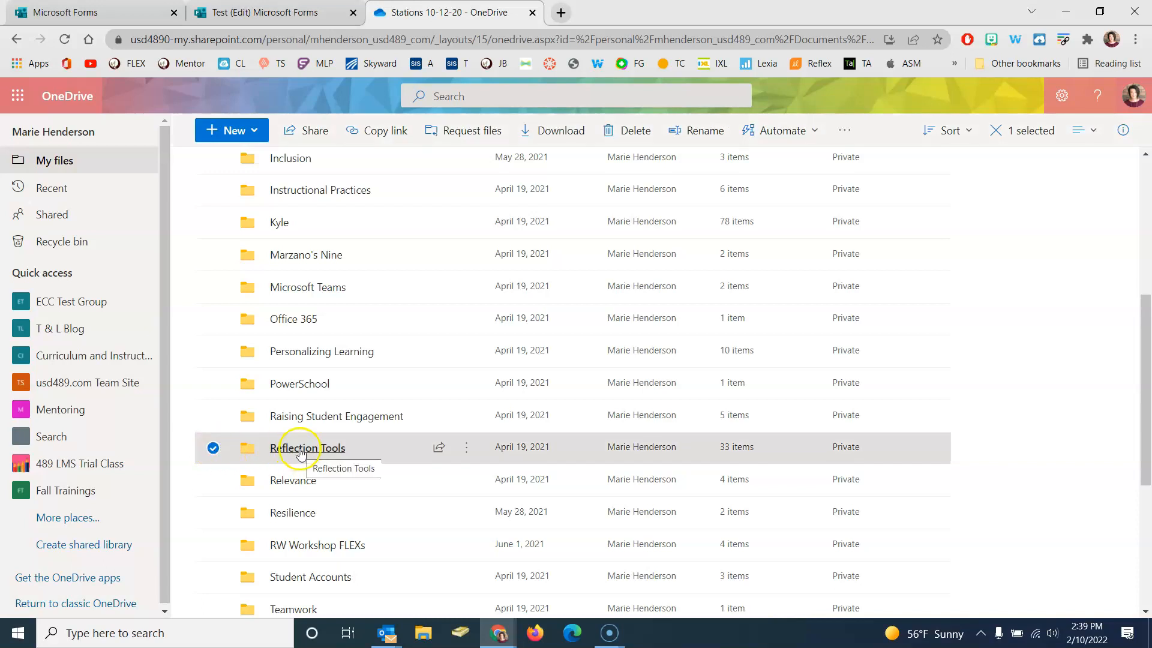
pyautogui.click(386, 132)
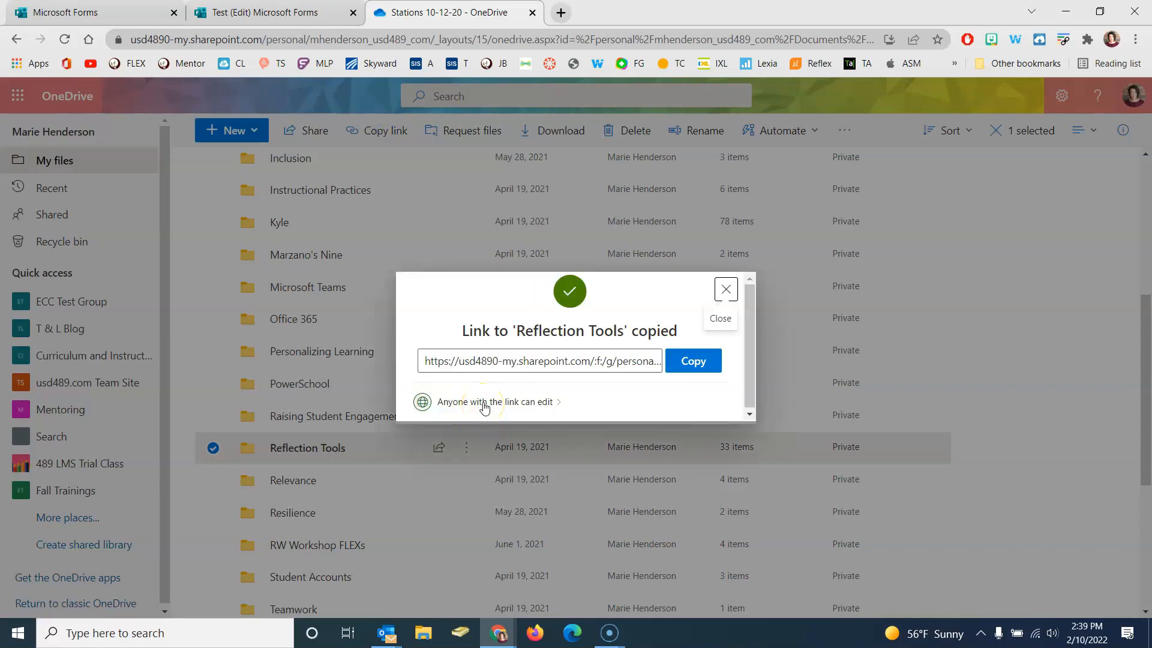
# Disallow editing through the Reflection Tools link for anyone who has it, and copy the updated link.
pyautogui.click(485, 407)
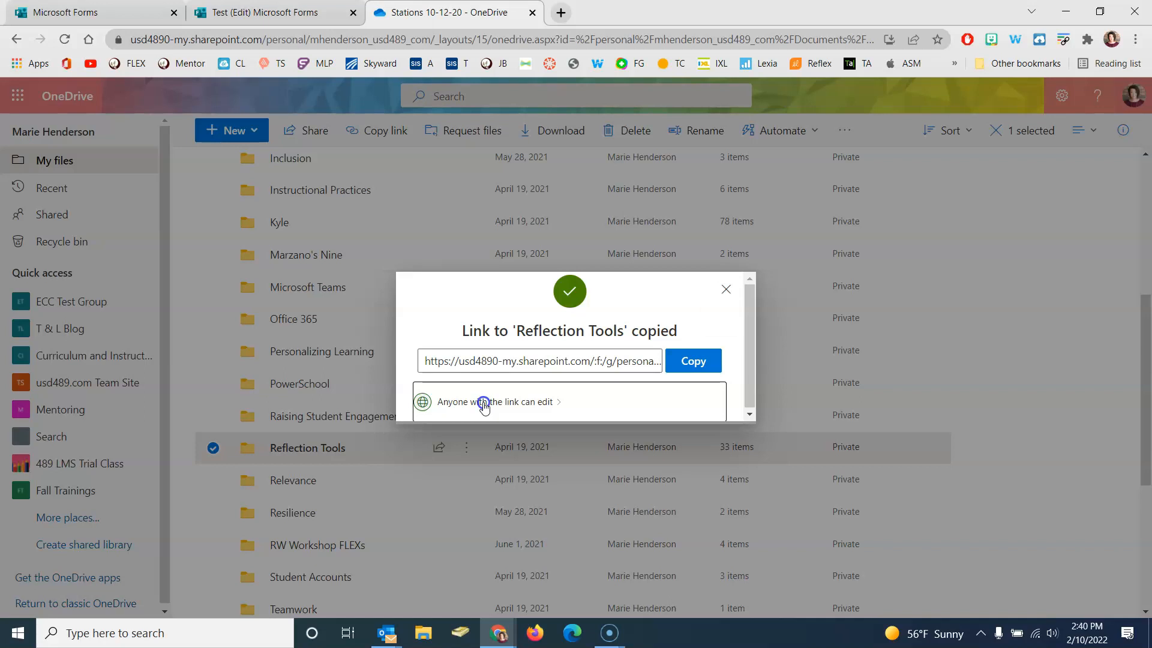
pyautogui.click(433, 396)
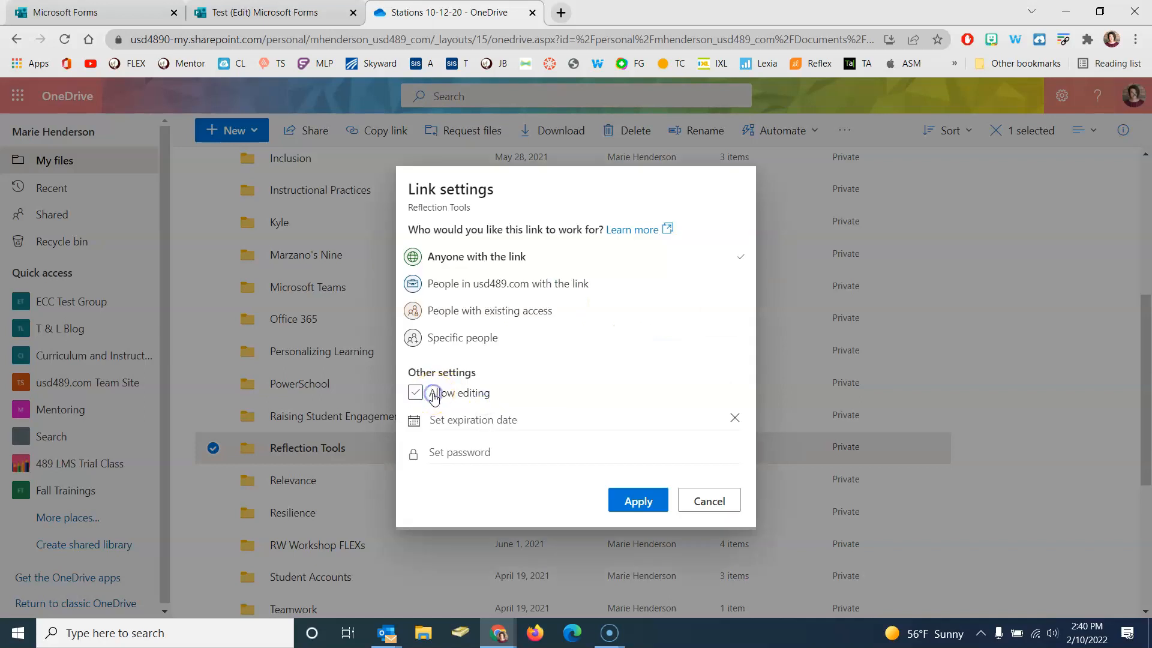
pyautogui.click(635, 500)
pyautogui.click(693, 366)
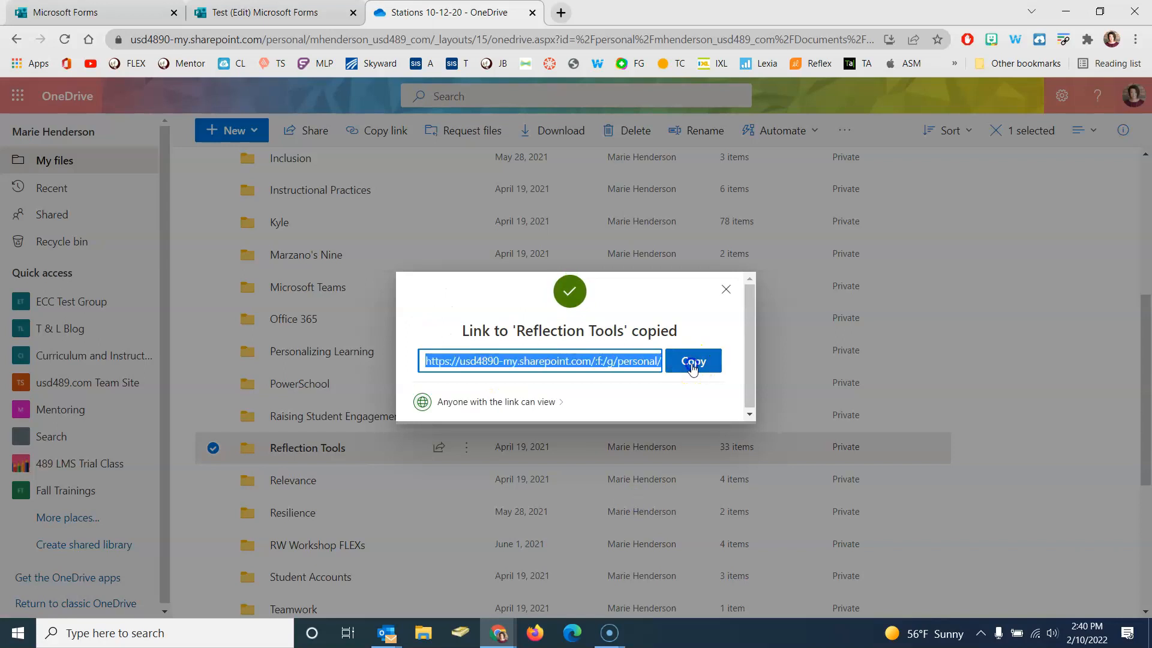
# In the Test quiz, paste the folder link as the description and put the line "Access this folder to xyz..." above it.
pyautogui.click(246, 16)
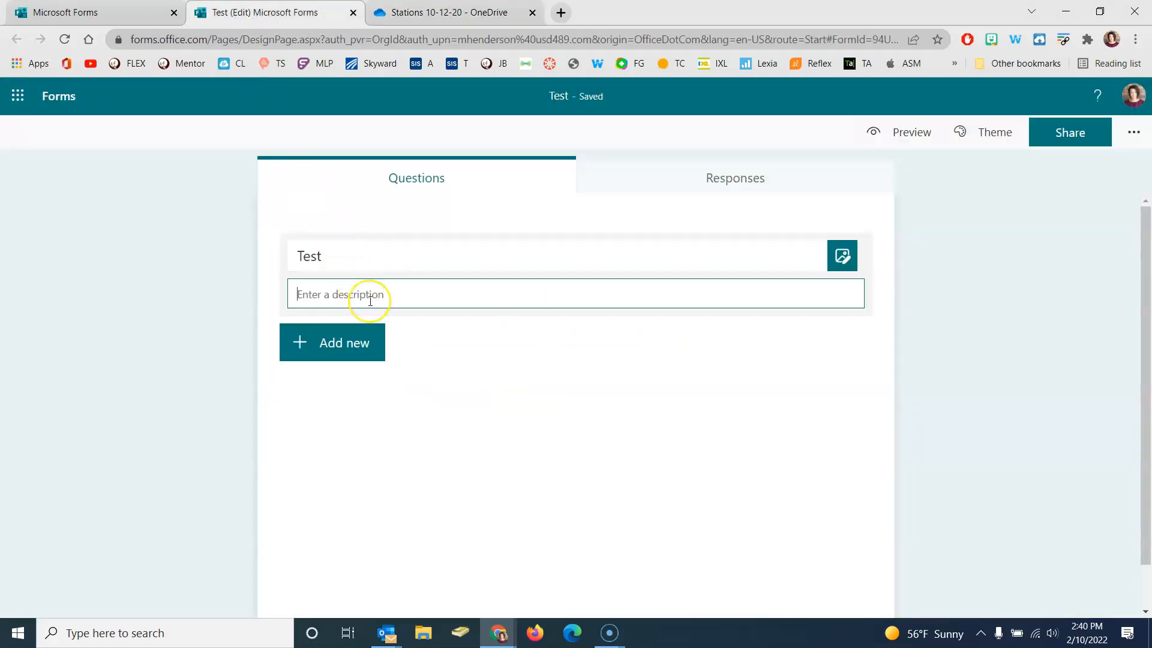
pyautogui.hotkey('ctrl', 'v')
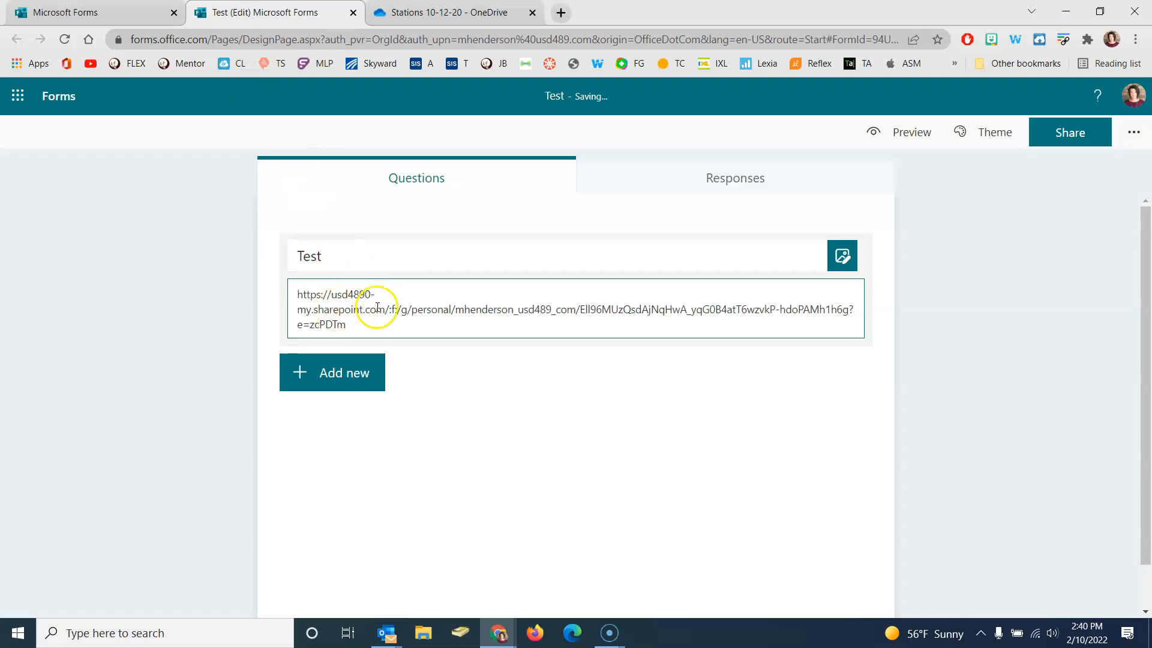
pyautogui.click(294, 295)
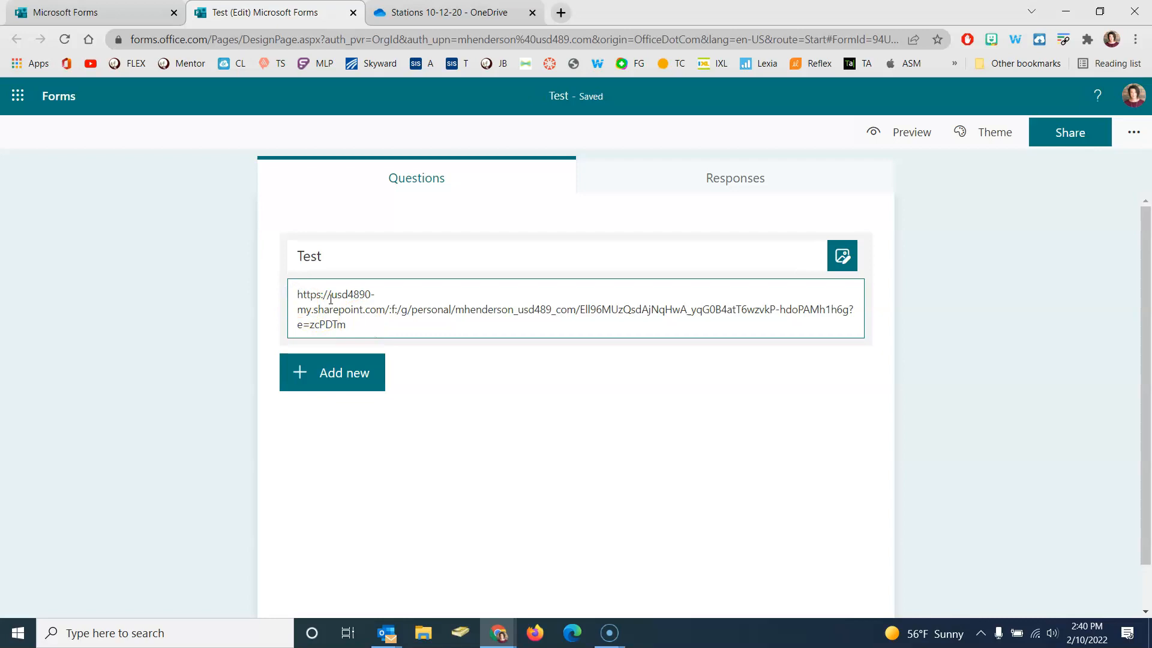
pyautogui.press('Return')
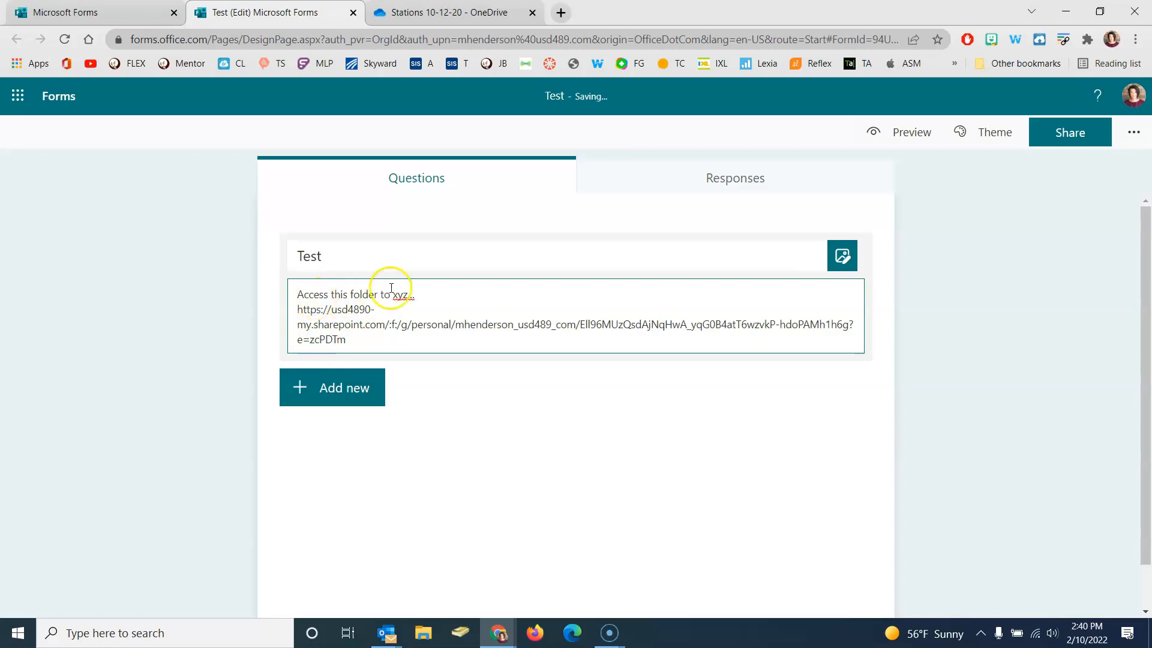
# Add a file upload question reading "Upload your lesson 1 file", accepting the creation of a OneDrive folder.
pyautogui.click(340, 394)
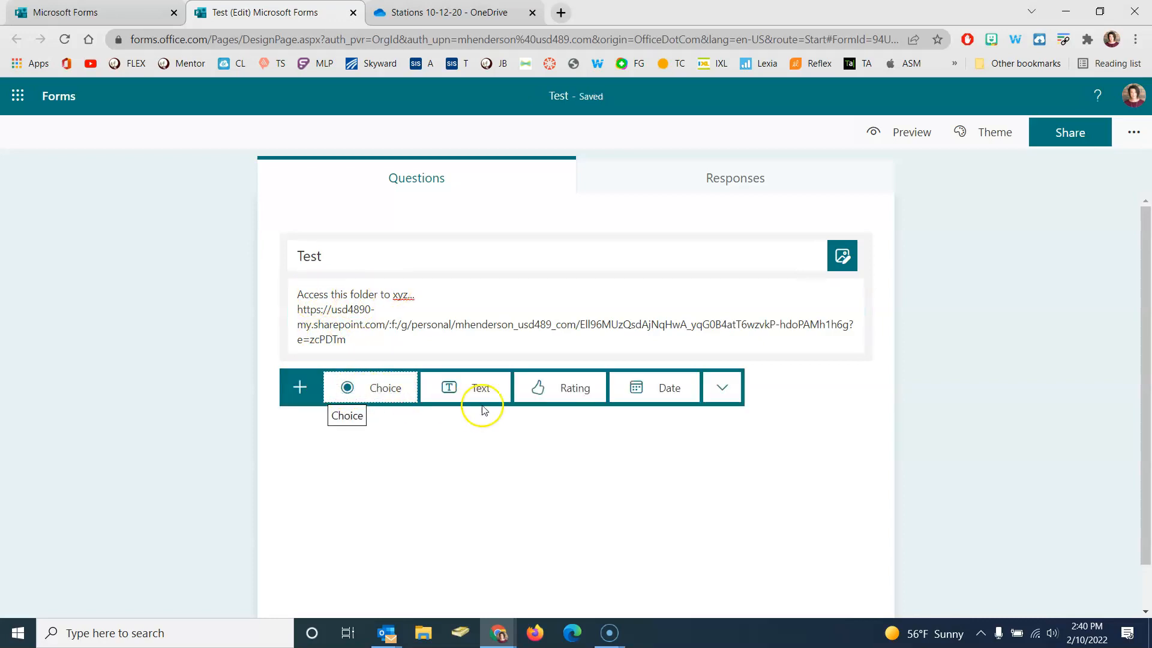
pyautogui.click(722, 390)
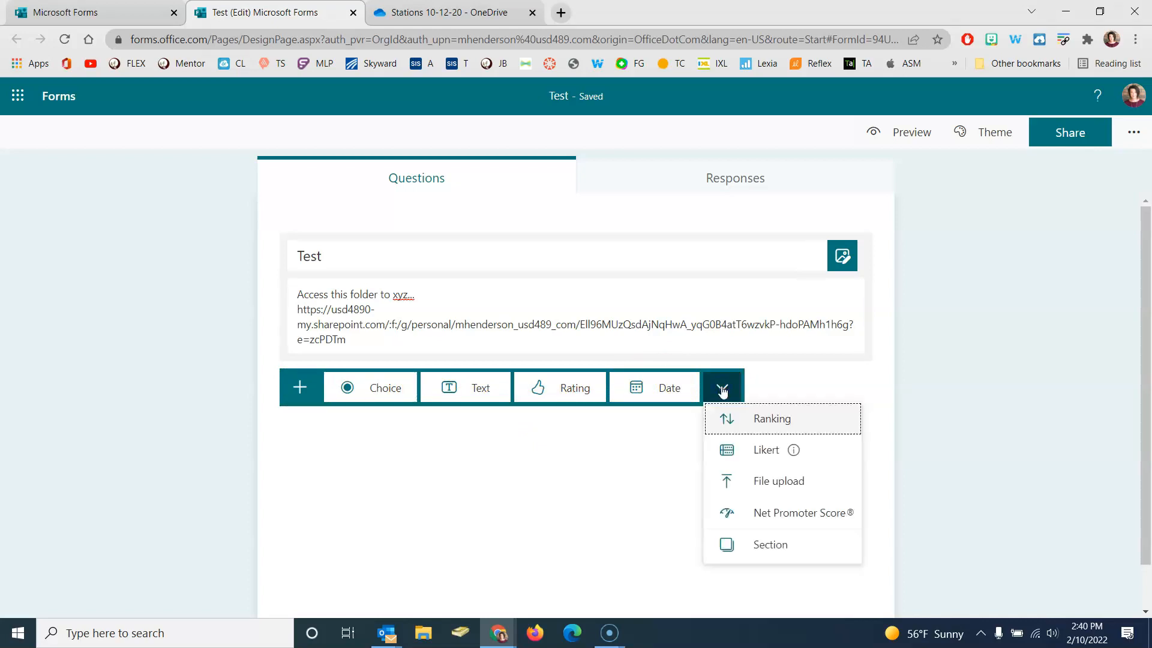
pyautogui.click(765, 485)
pyautogui.click(762, 485)
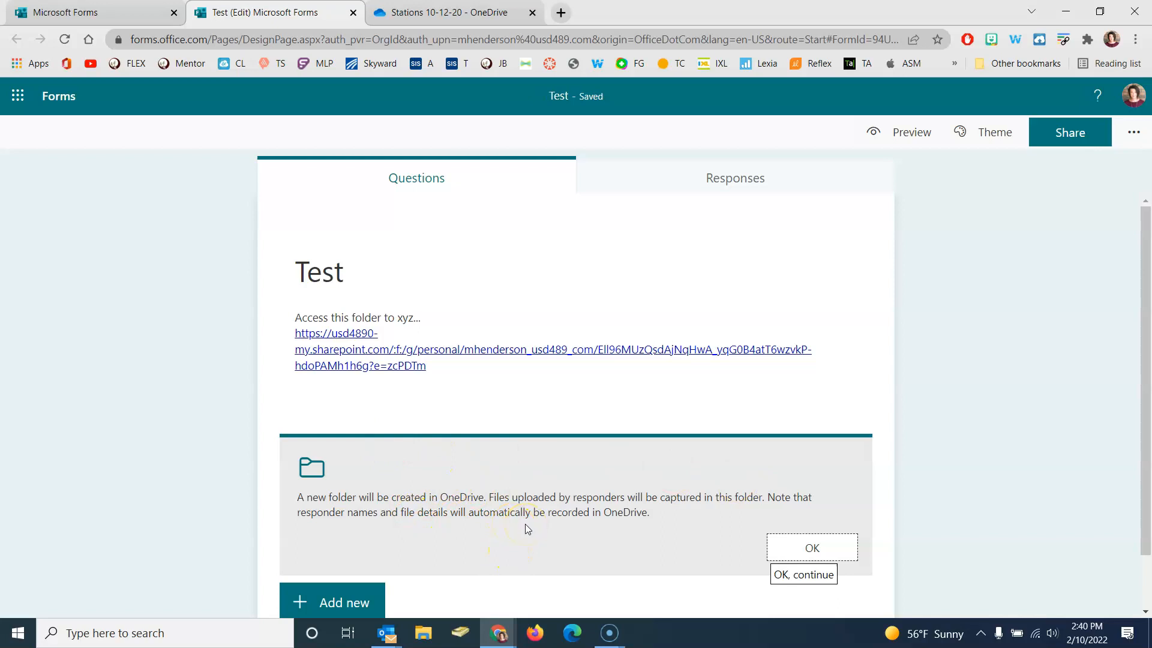
pyautogui.click(790, 548)
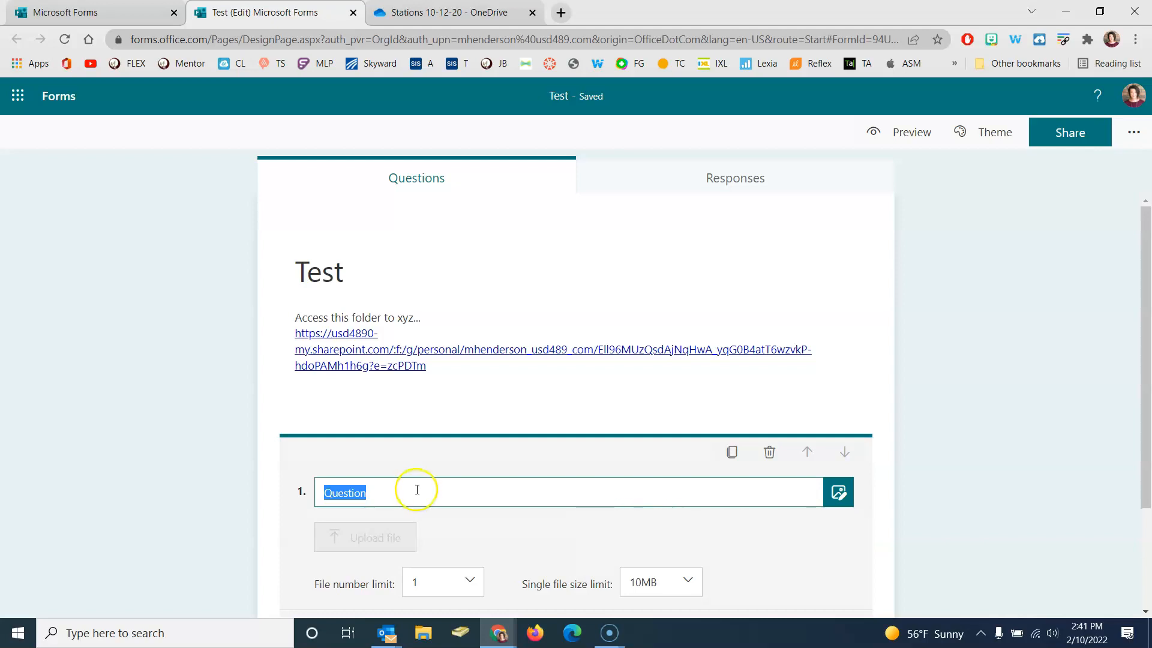
pyautogui.write('Upload your lesson 1 file')
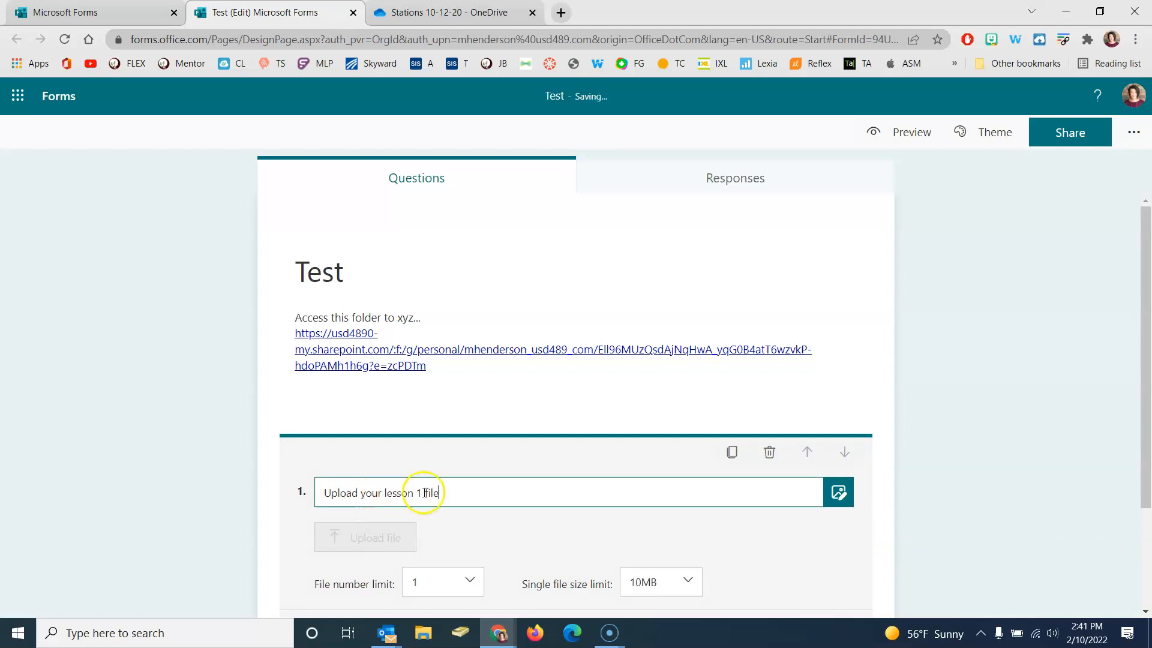
# Turn on the file type restriction for the upload question and allow only PDF.
pyautogui.scroll(-1, 483, 510)
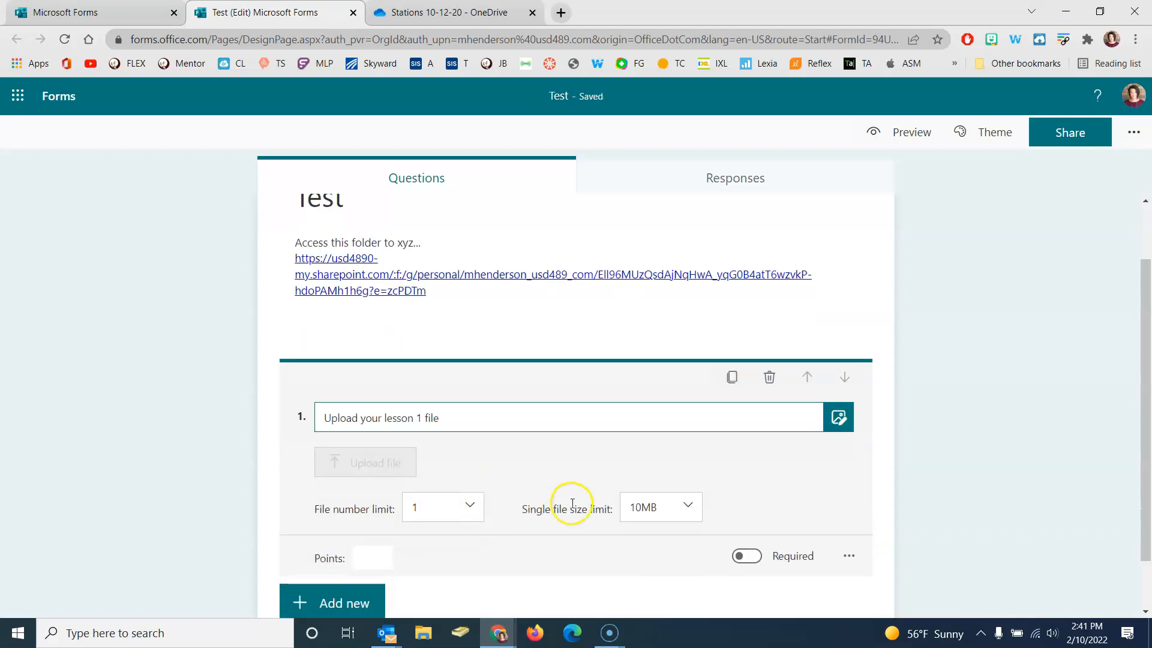
pyautogui.scroll(-1, 573, 504)
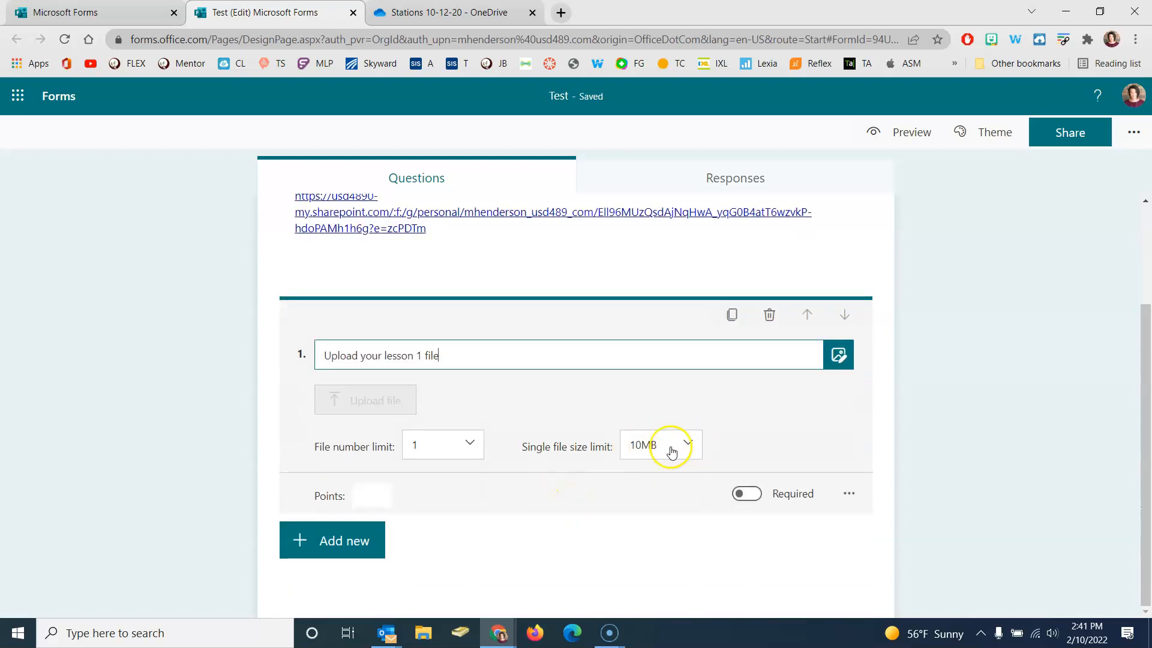
pyautogui.click(848, 494)
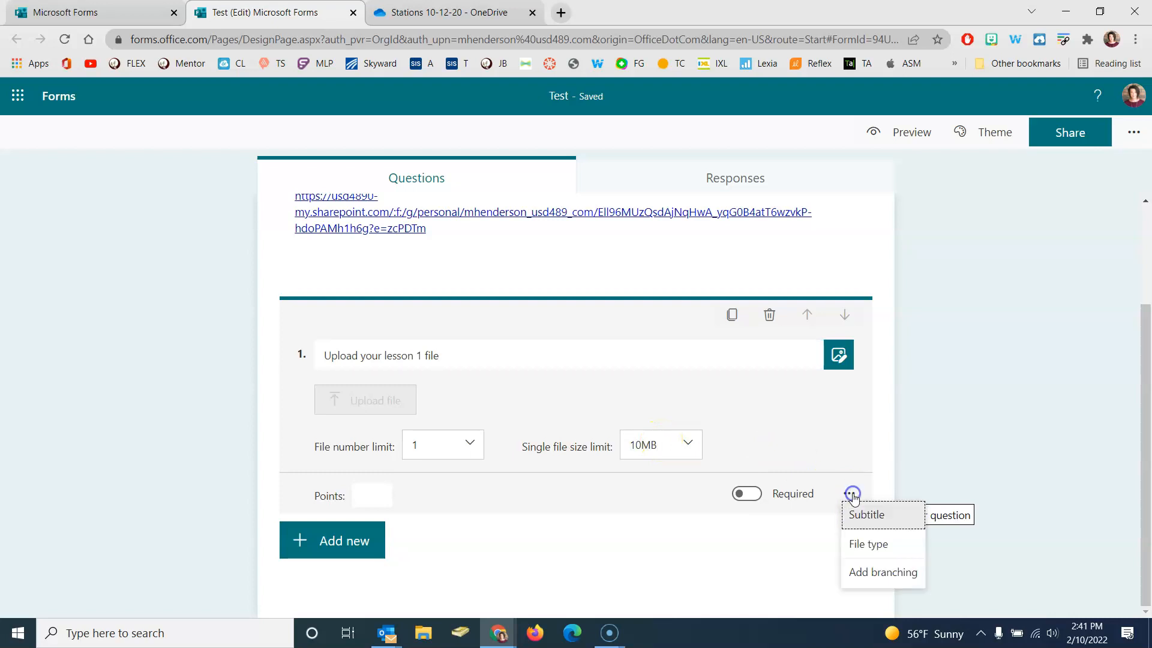
pyautogui.click(859, 548)
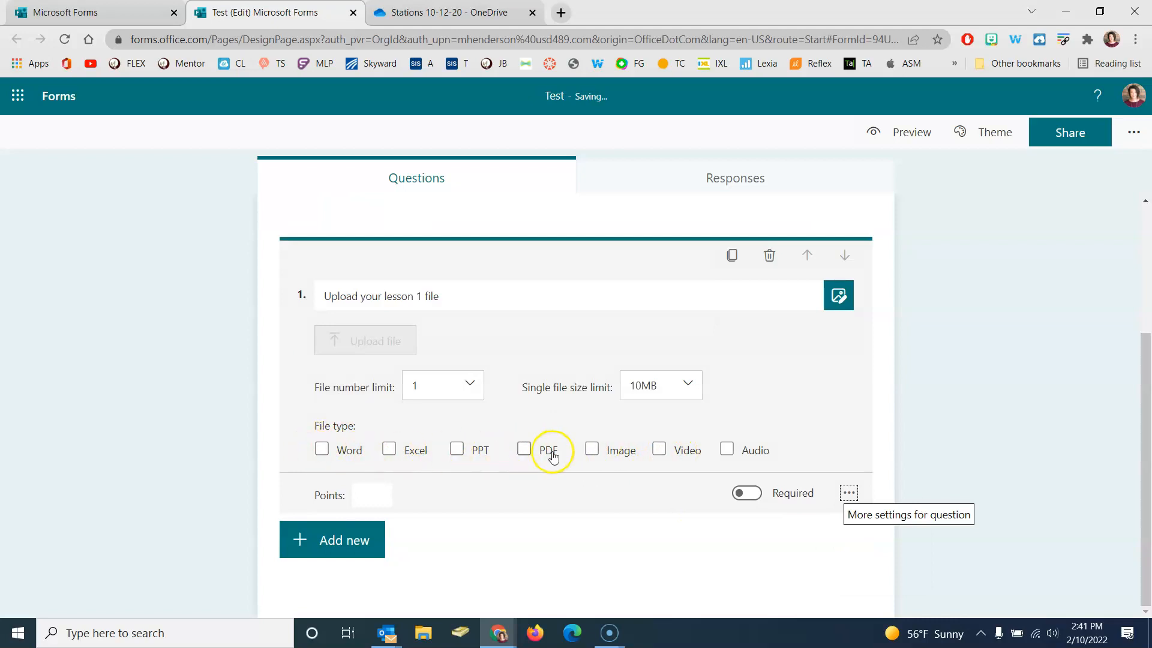
pyautogui.scroll(3, 547, 456)
pyautogui.scroll(-3, 542, 456)
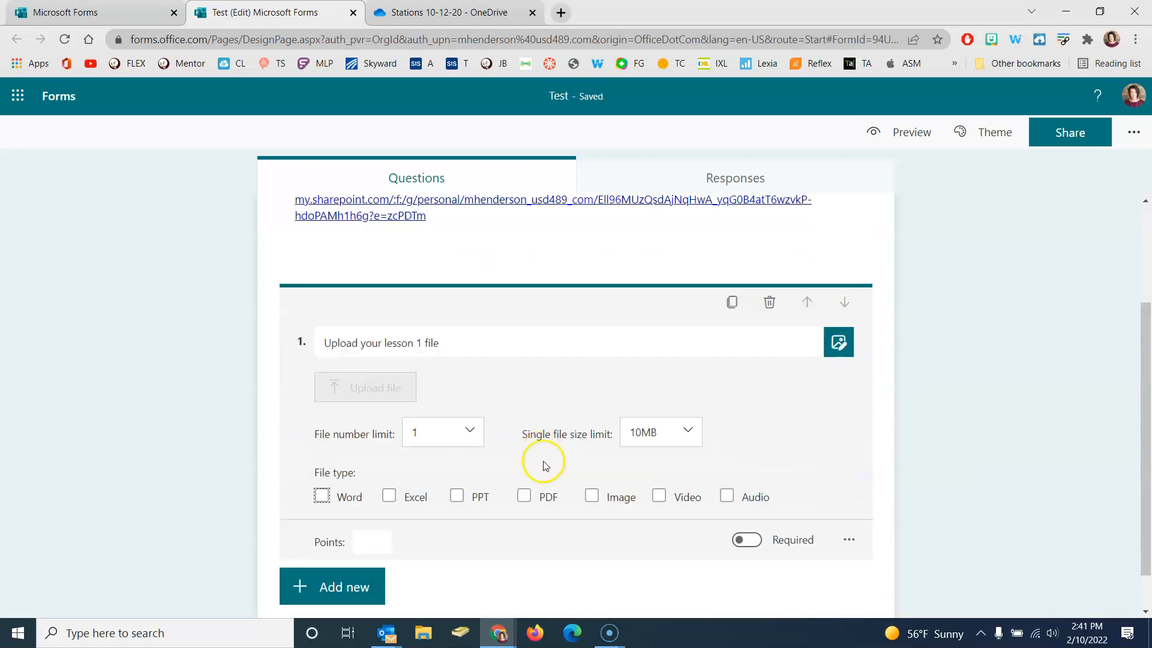
pyautogui.click(523, 497)
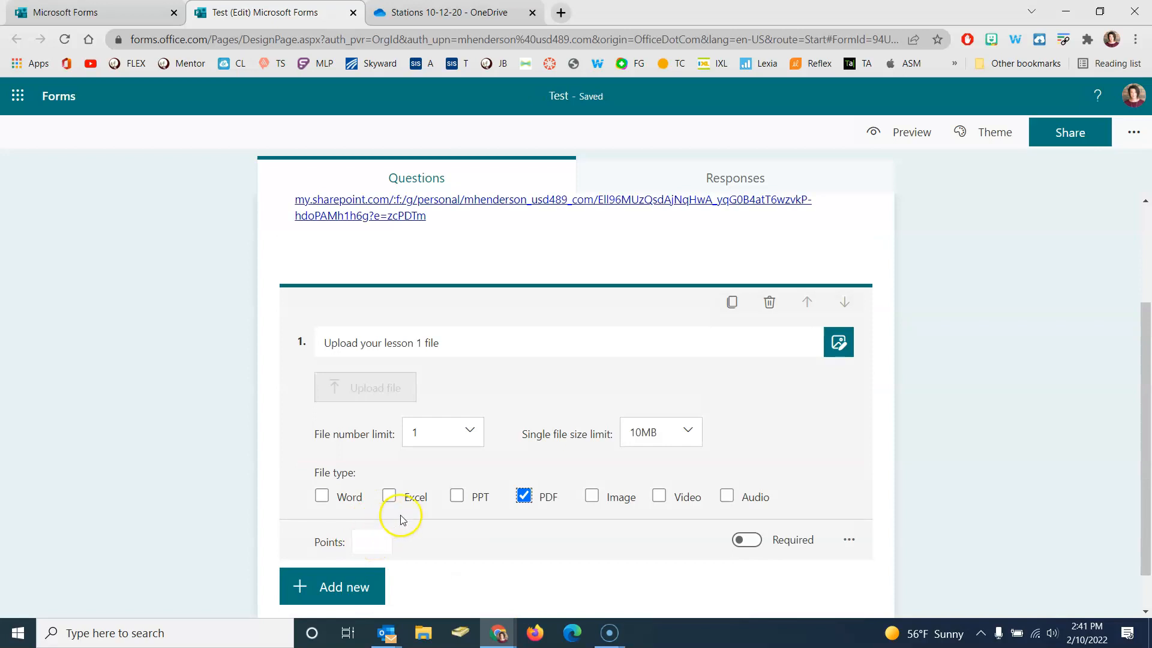
pyautogui.scroll(-1, 399, 517)
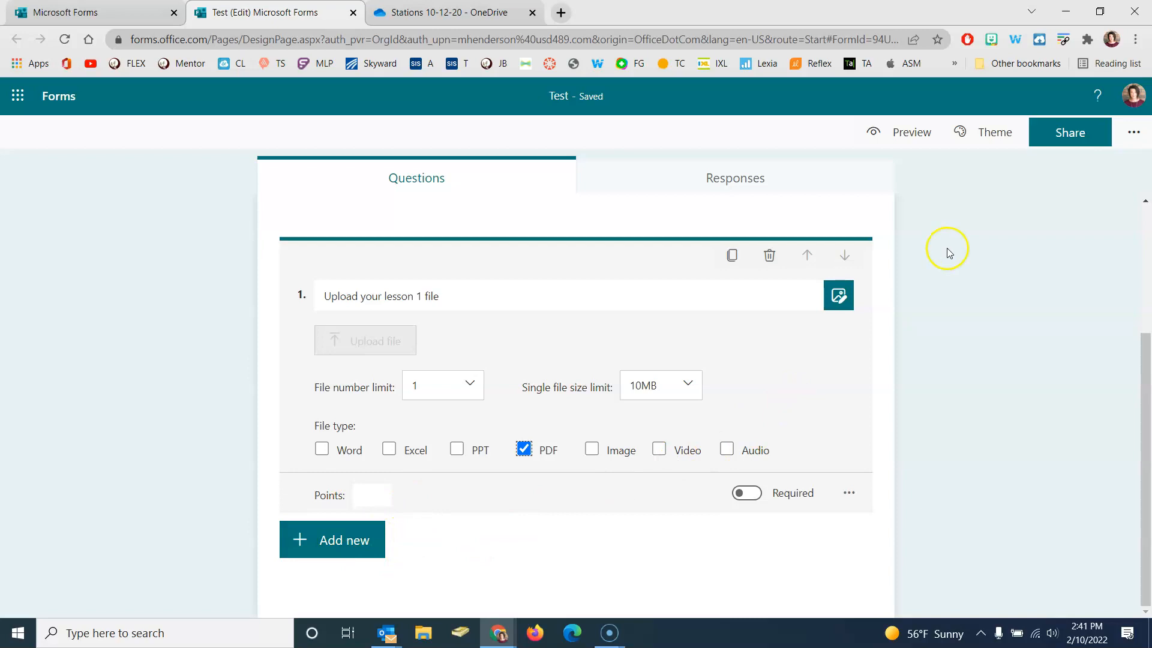
# Set up sharing of the quiz so only people in the organization can respond, and display its QR code.
pyautogui.click(1074, 137)
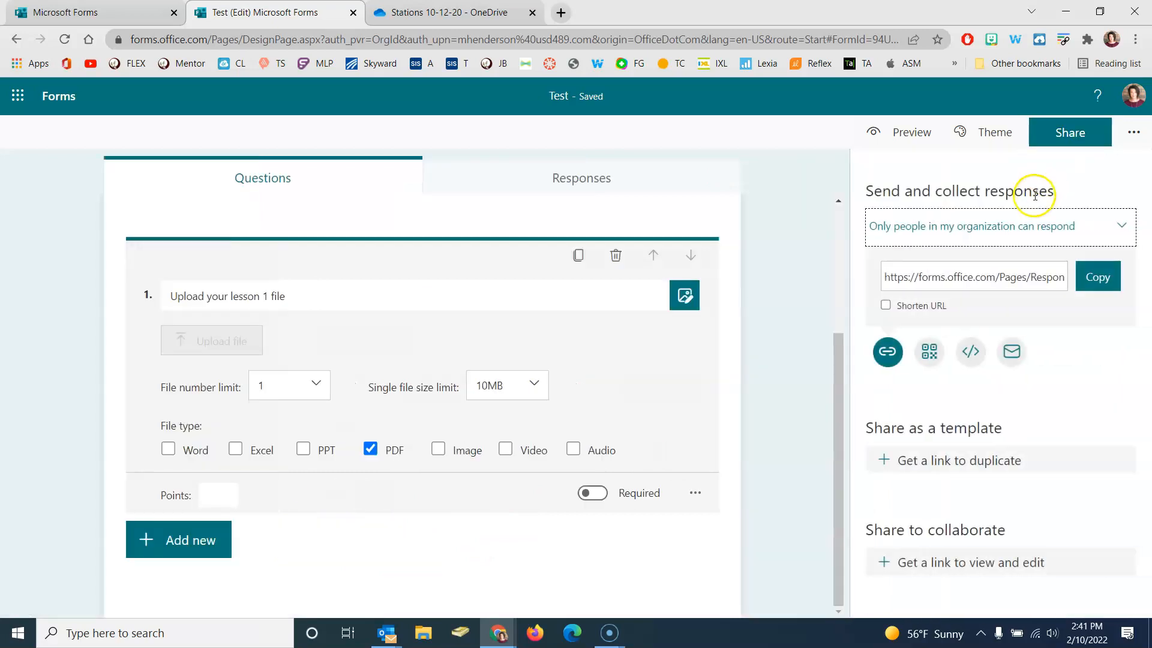
pyautogui.click(913, 229)
pyautogui.click(913, 228)
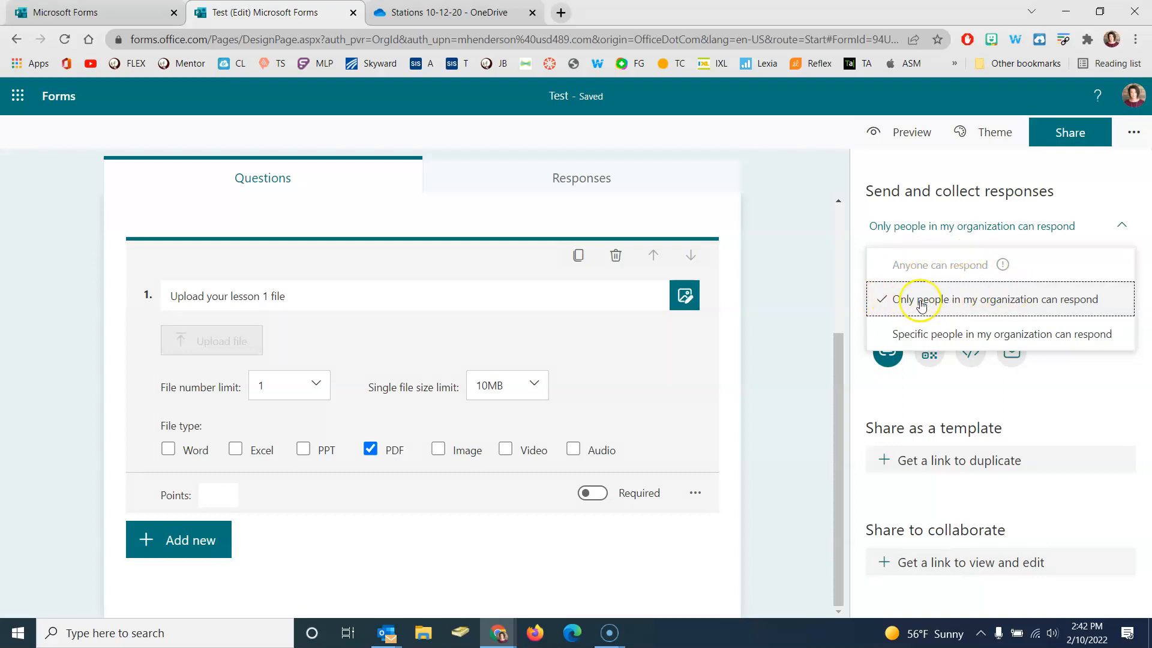
pyautogui.click(965, 299)
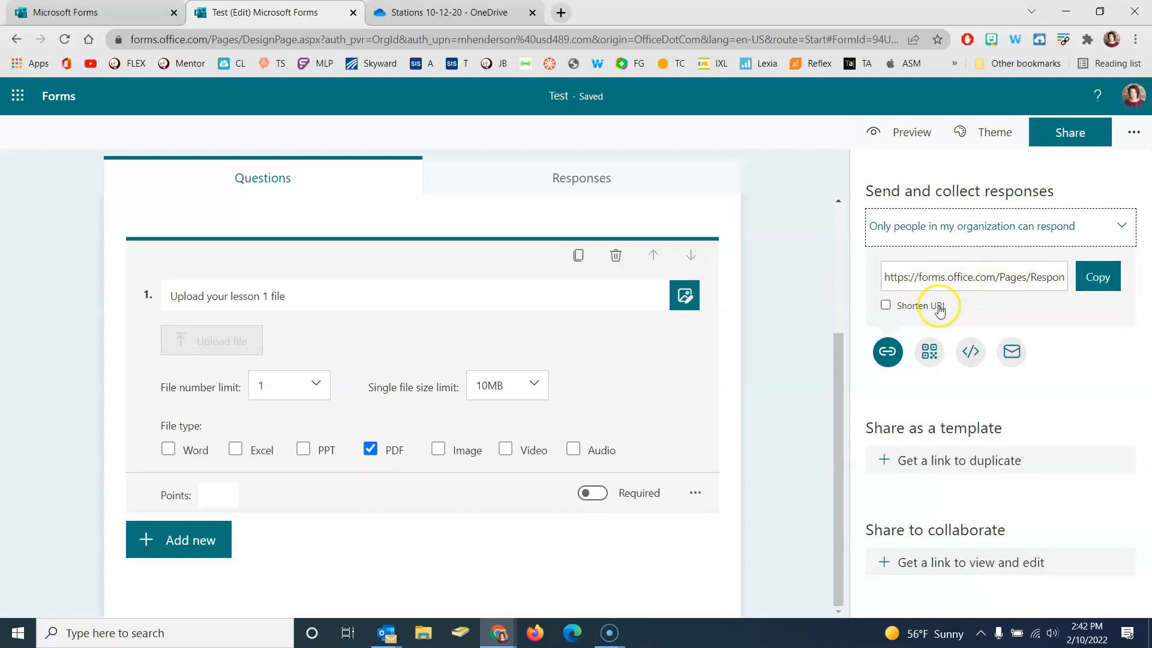
pyautogui.click(931, 357)
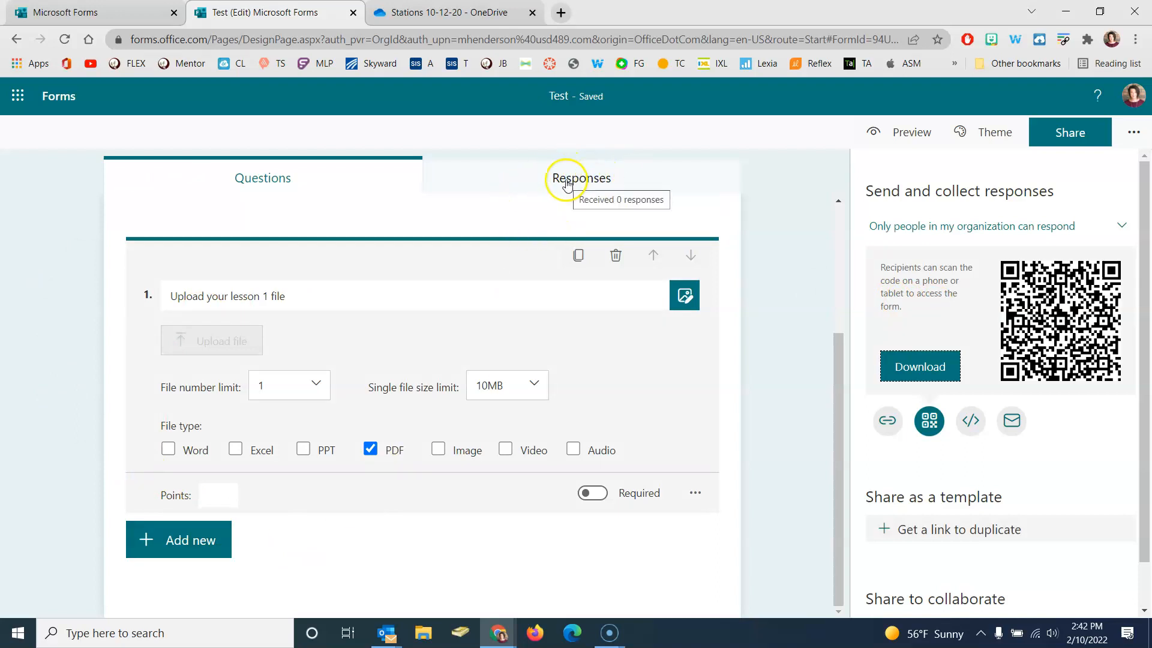
# Switch to OneDrive, close the link dialog, and open the Microsoft Forms folder inside Apps under My files.
pyautogui.click(437, 13)
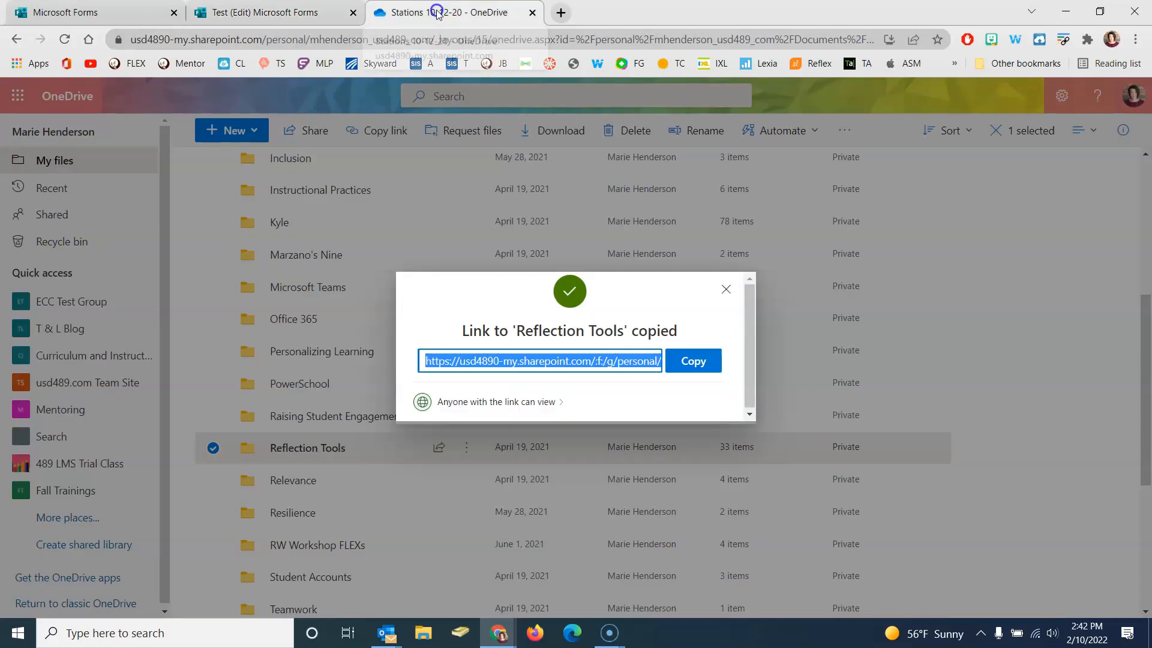
pyautogui.click(729, 293)
pyautogui.scroll(5, 353, 264)
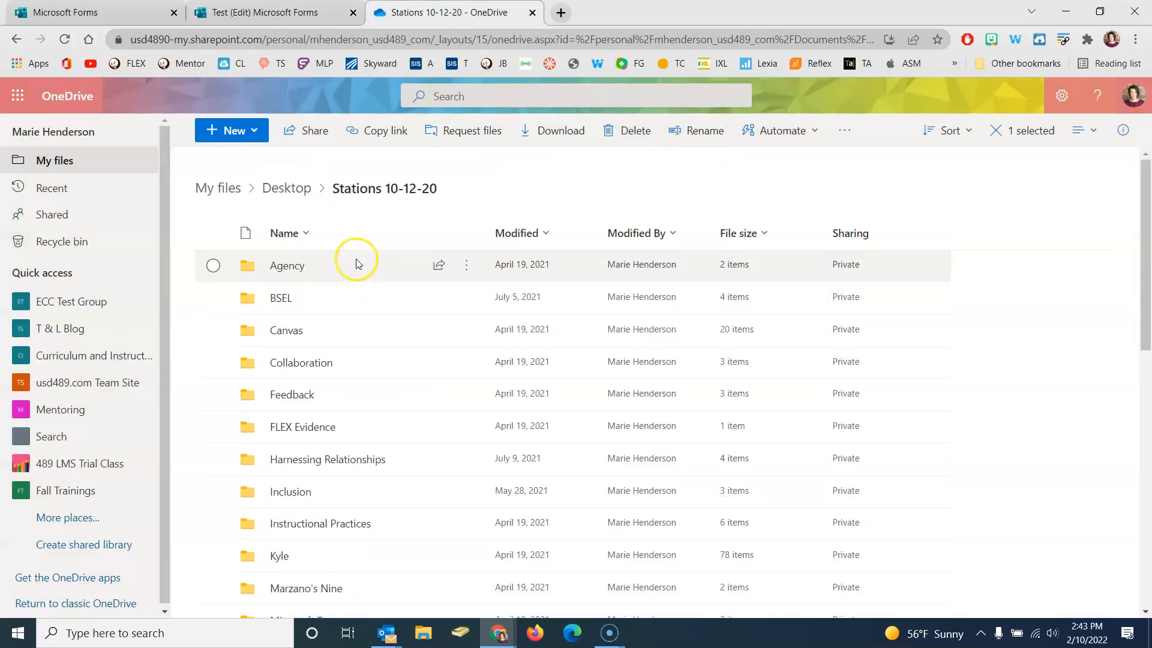
pyautogui.click(204, 188)
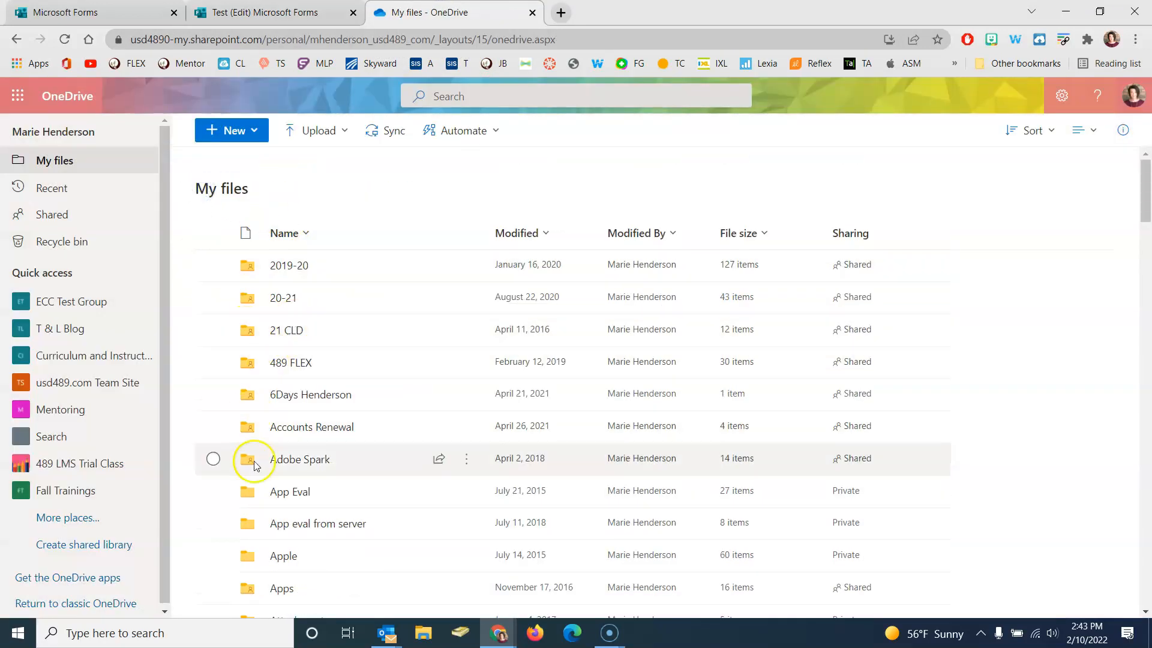
pyautogui.scroll(-1, 312, 510)
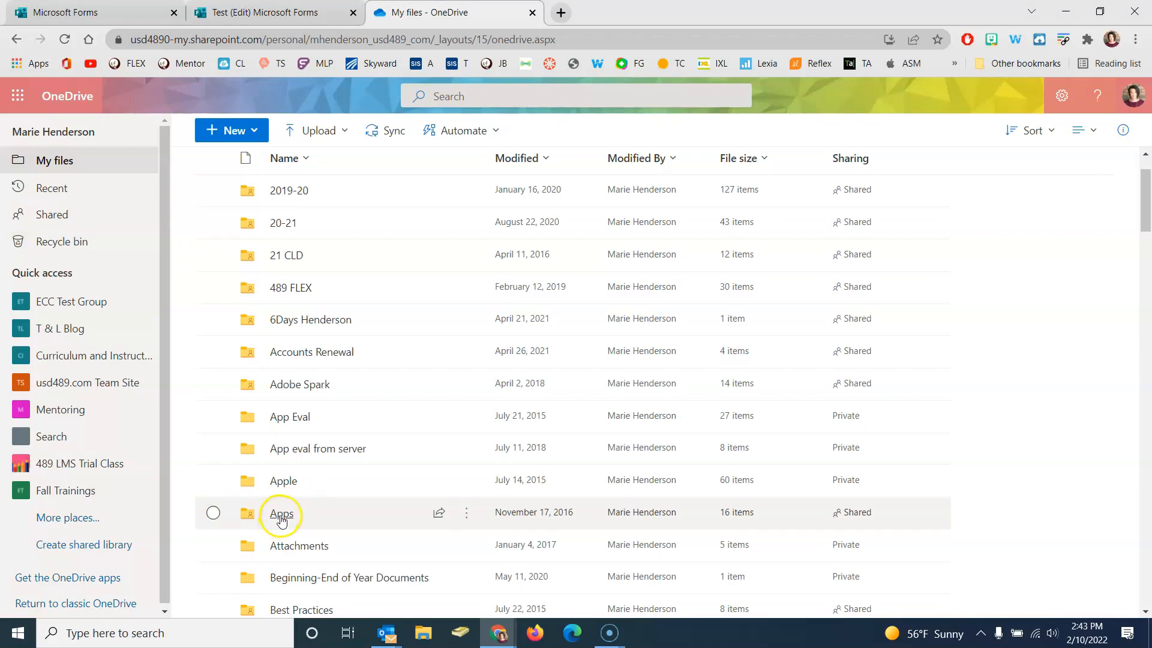
pyautogui.click(282, 517)
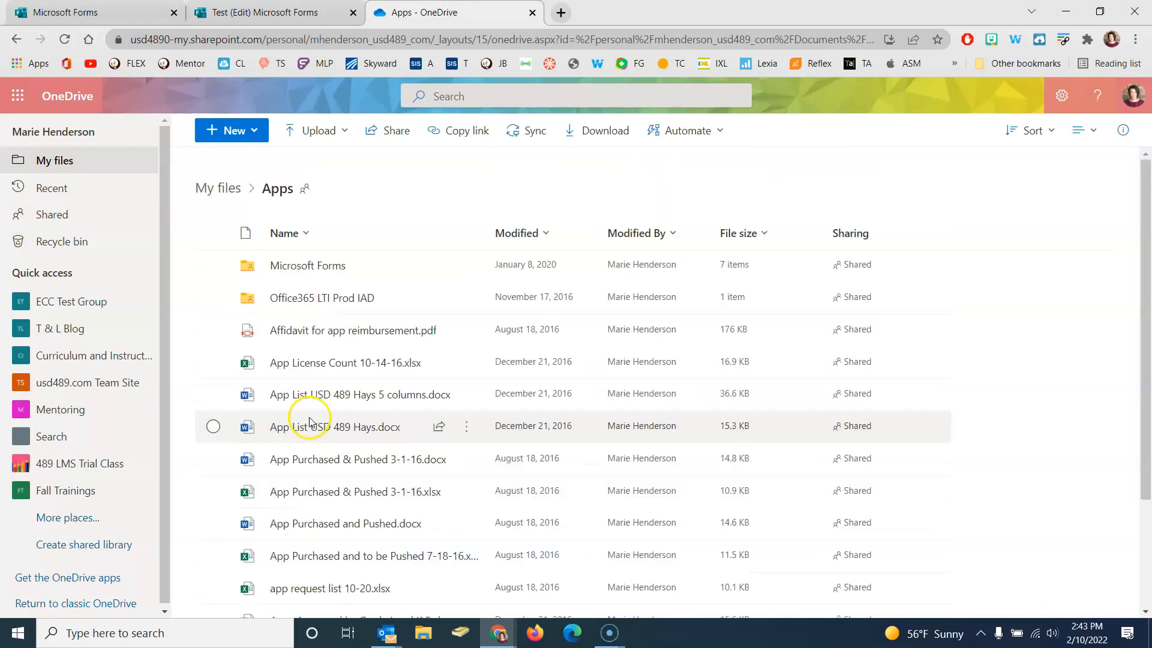
pyautogui.click(309, 266)
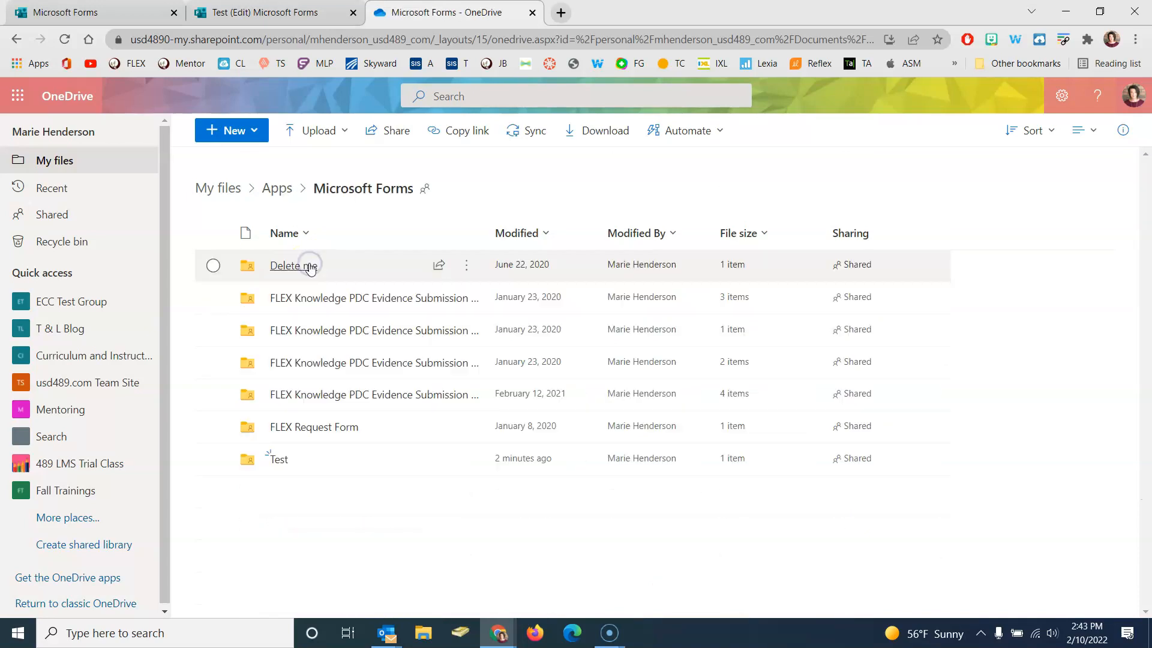